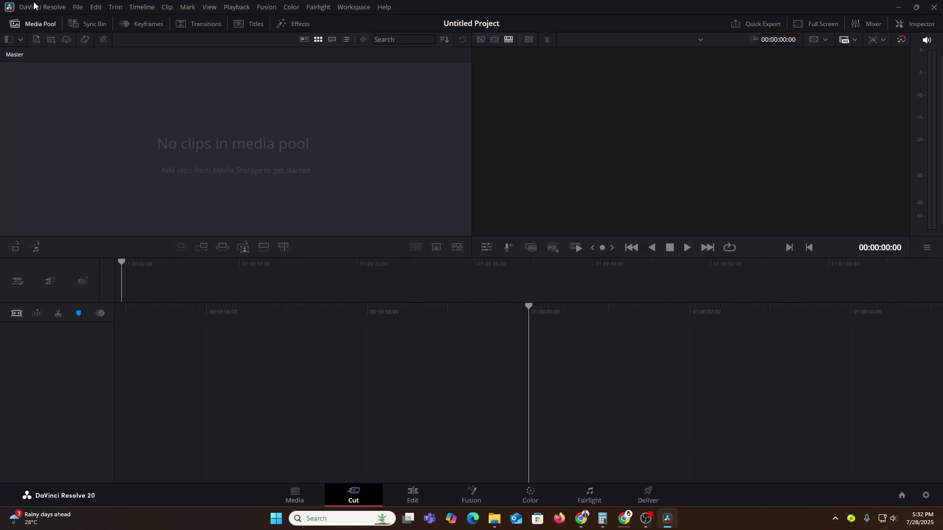
Create a new project named with the owner's first name.
left_click(78, 6)
left_click(111, 18)
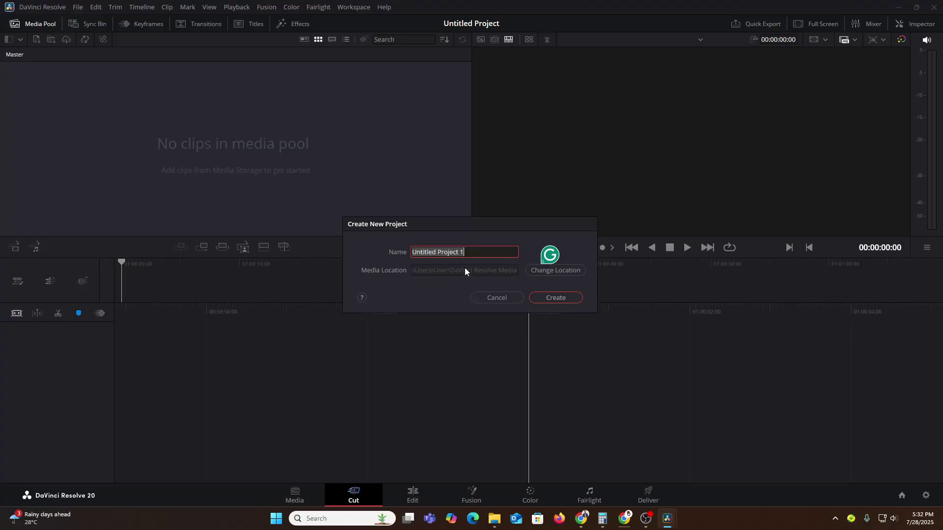
type("MAHIM")
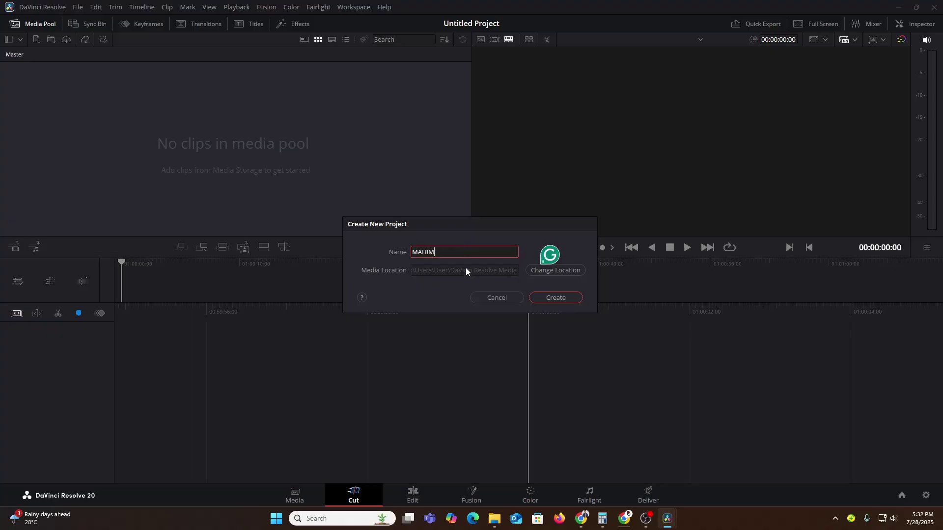
left_click(554, 297)
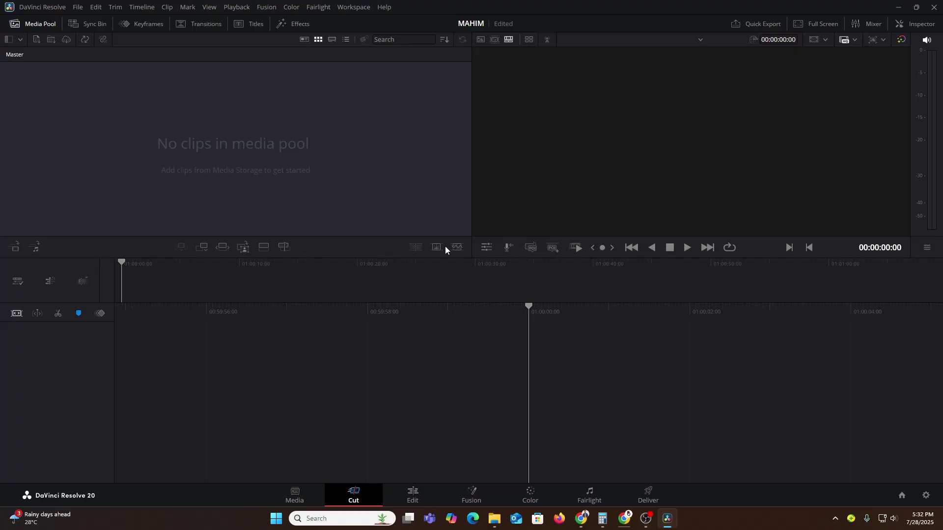
Open the project settings and set the timeline resolution preset to Custom.
left_click(925, 496)
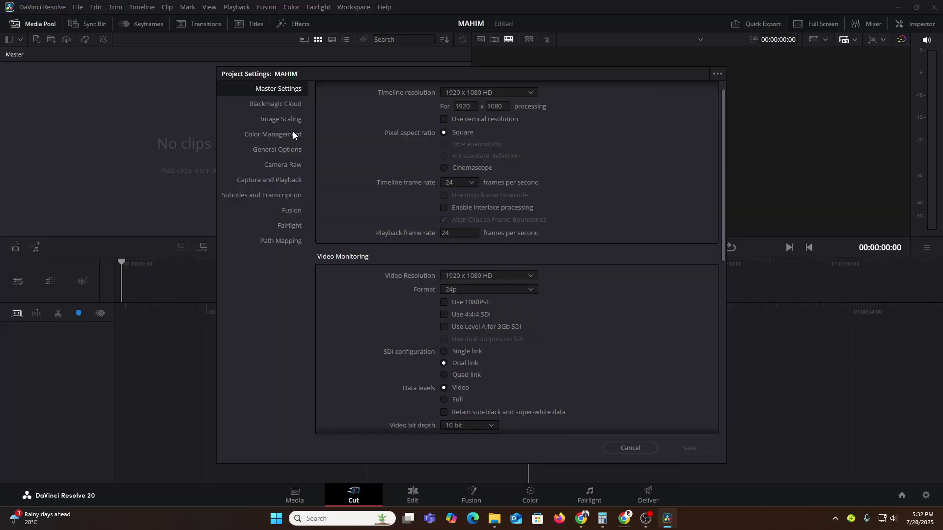
left_click(469, 92)
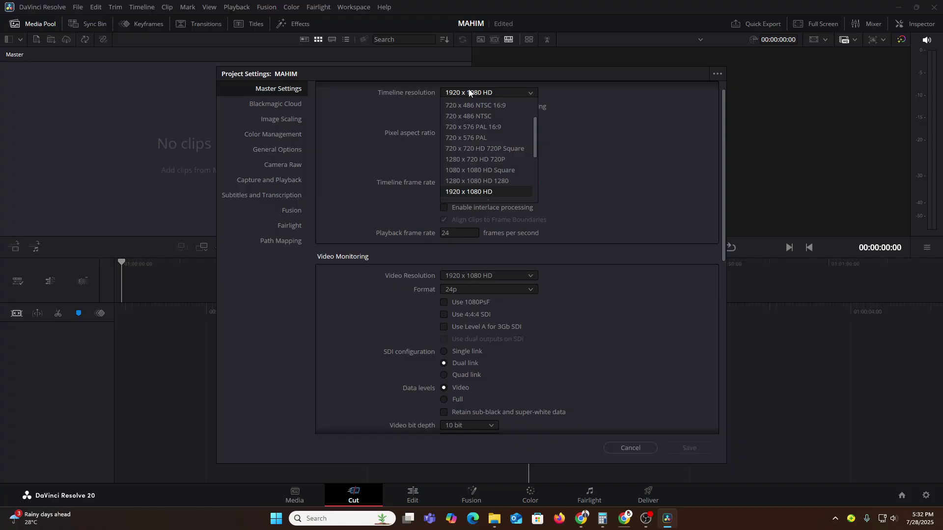
scroll(463, 114, "down", 1)
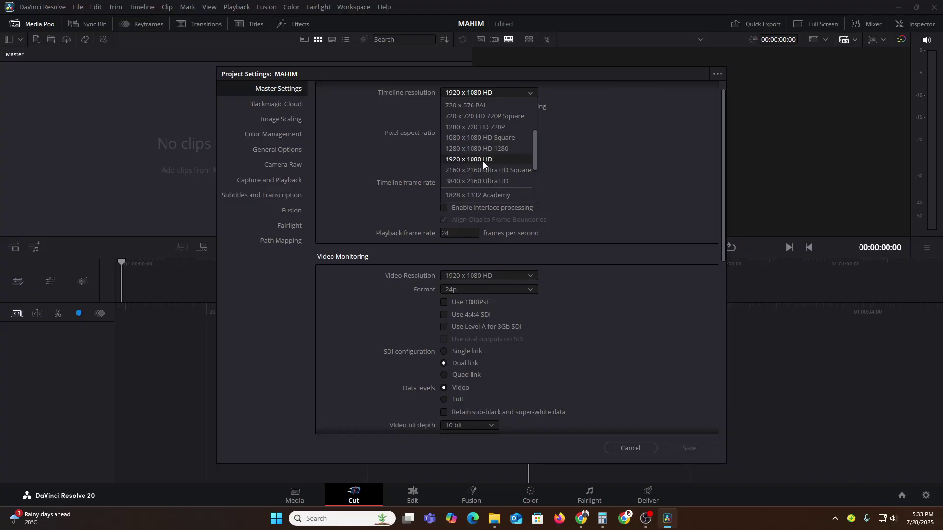
scroll(488, 166, "up", 1)
scroll(488, 166, "down", 5)
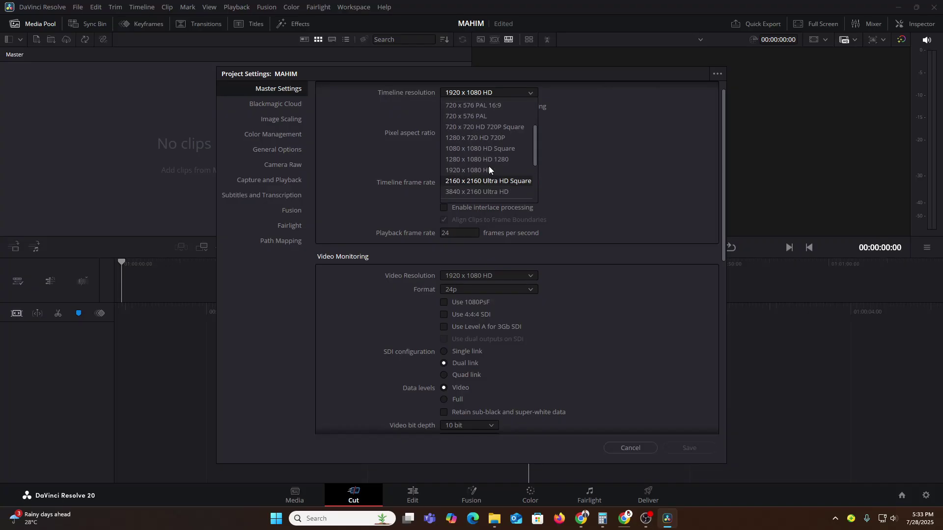
scroll(488, 166, "up", 1)
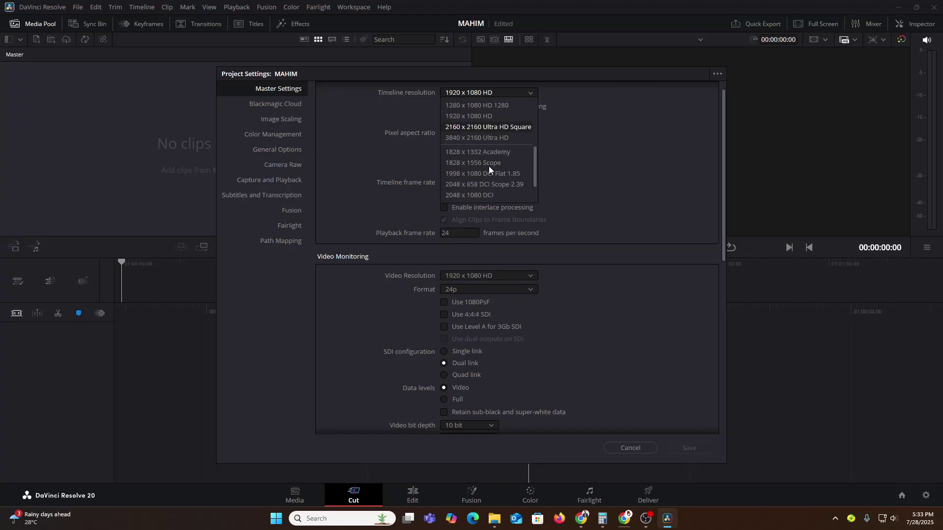
scroll(489, 169, "up", 1)
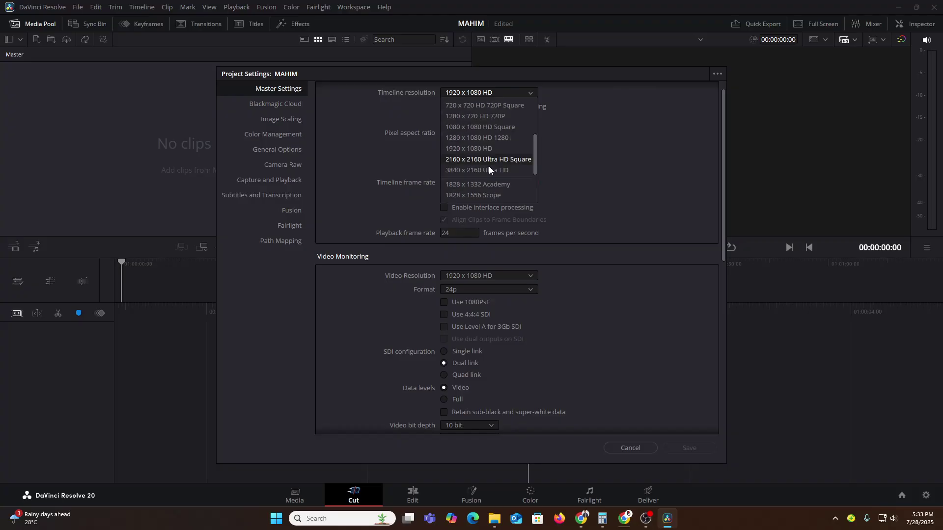
scroll(489, 166, "up", 2)
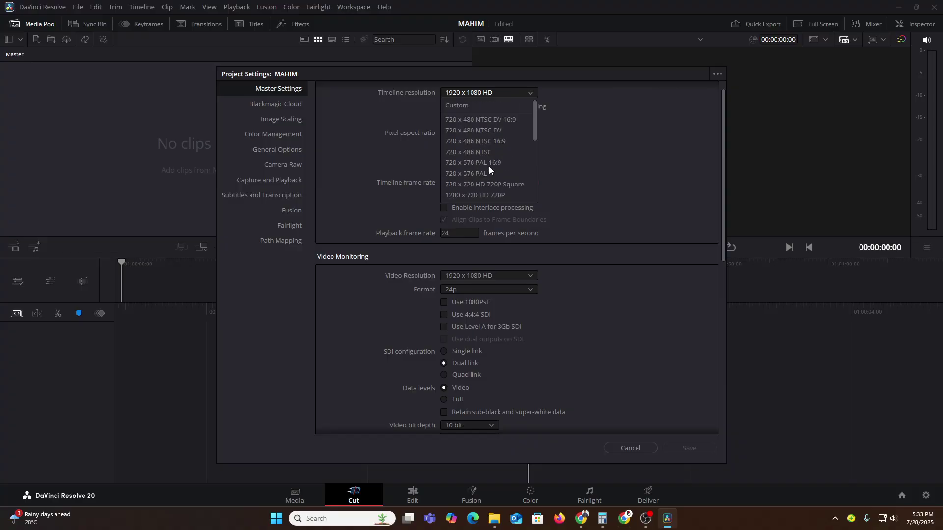
left_click(463, 102)
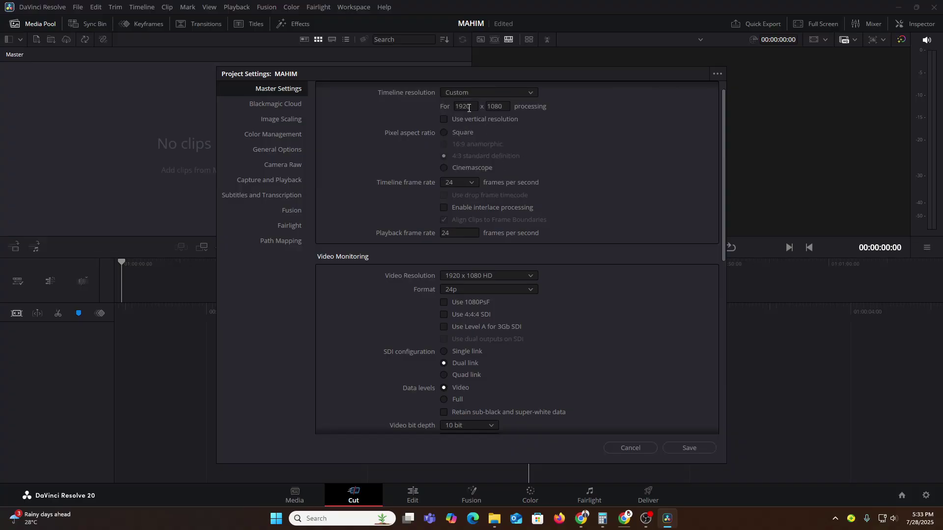
Set the custom timeline resolution to 108 x 1920 for processing.
left_click(468, 107)
double_click(468, 108)
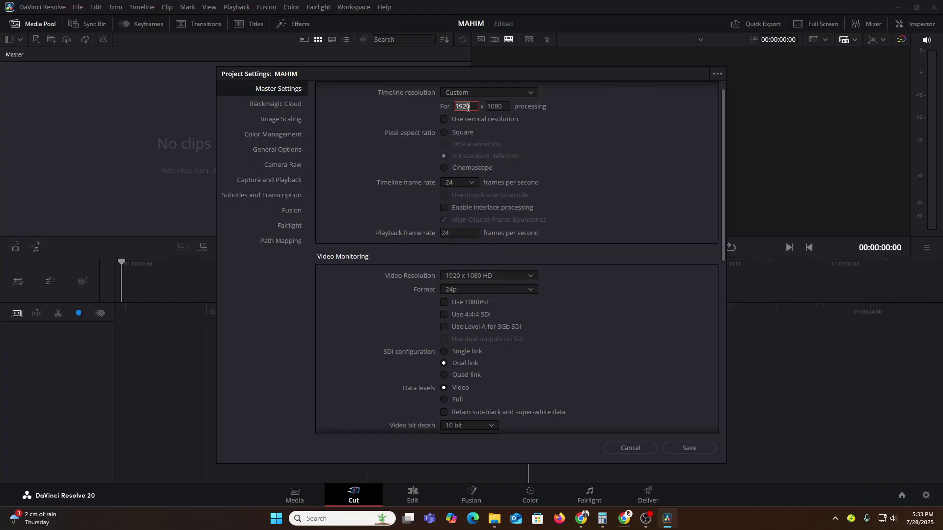
type("108")
double_click(498, 107)
type("1920")
key("Return")
Set the timeline frame rate to 30 frames per second and save the project settings.
left_click(449, 183)
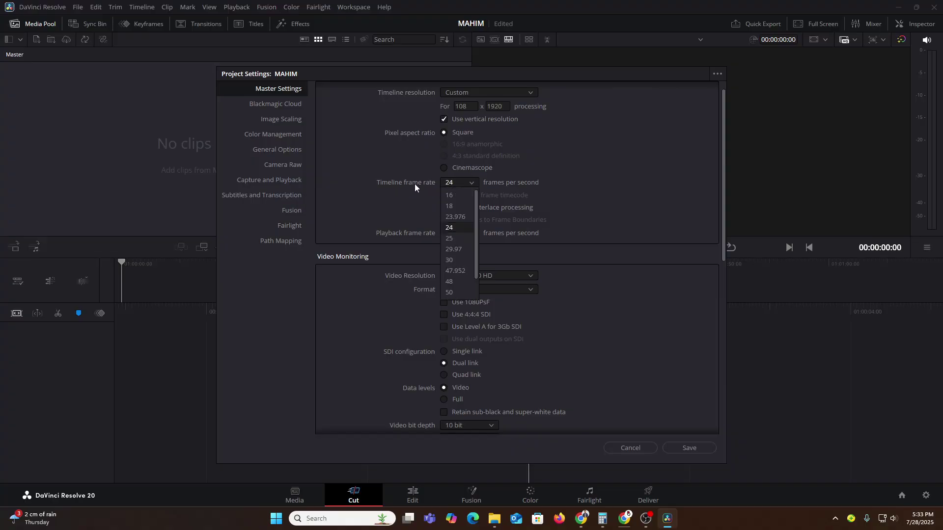
left_click(448, 261)
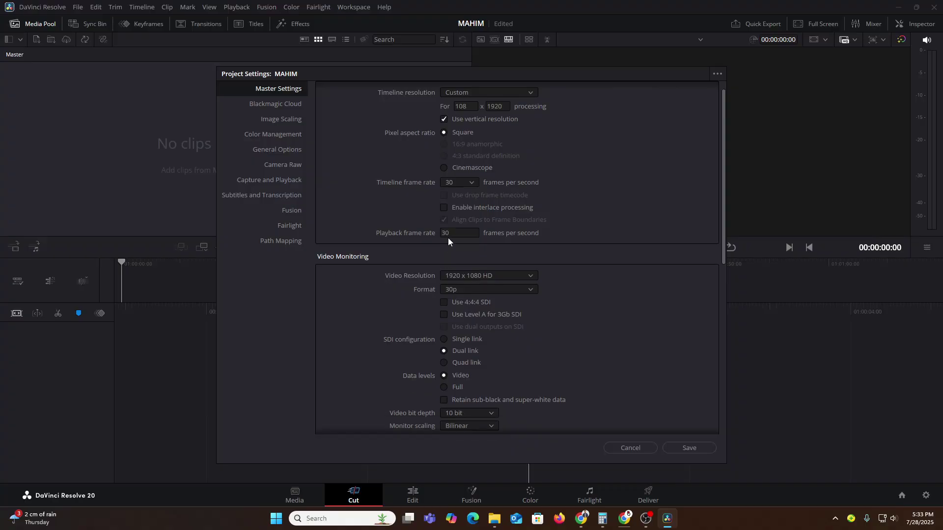
left_click(696, 447)
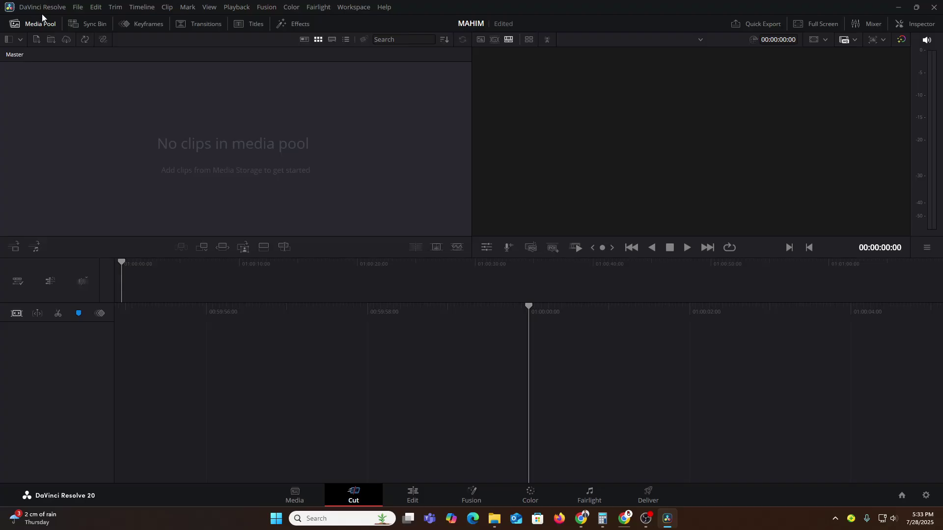
Import the Best Shopify Alternatives video from the 09-07-25 SHORT folder on drive E, changing the project frame rate to match the clip.
left_click(78, 7)
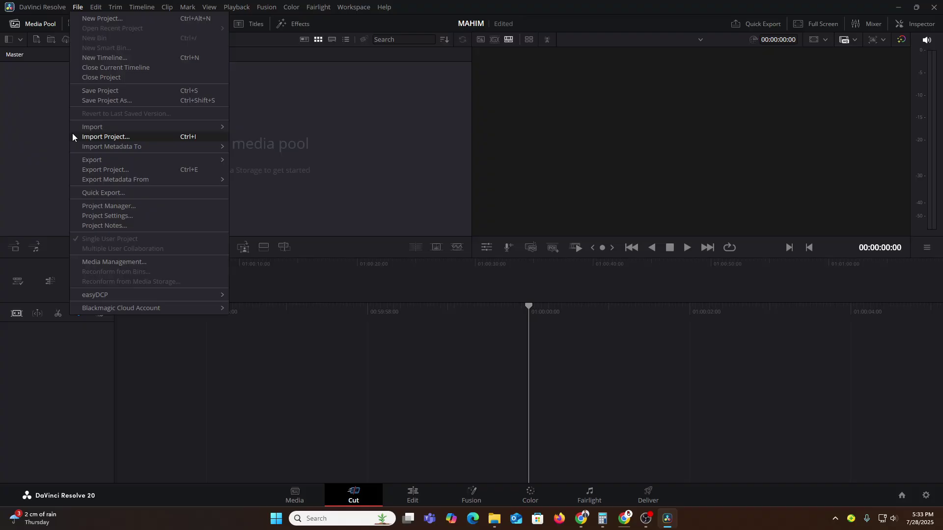
mouse_move(92, 127)
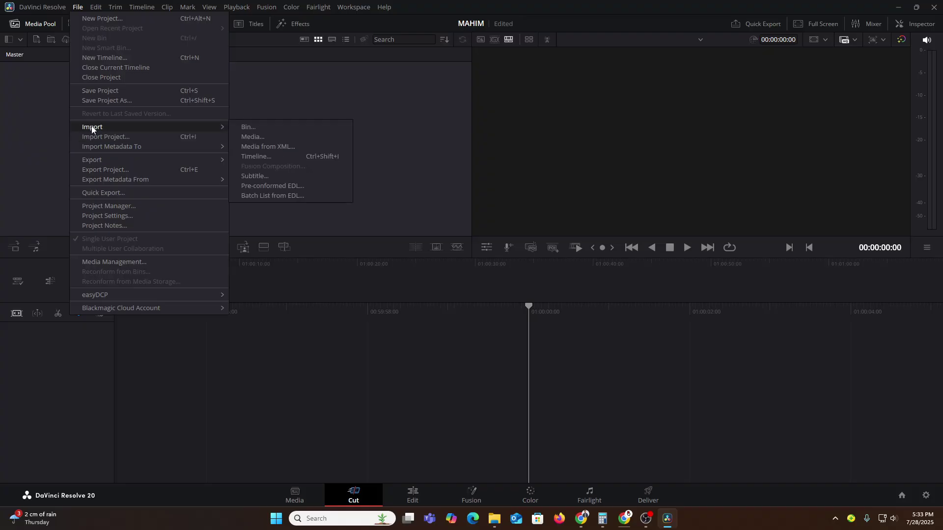
left_click(269, 135)
scroll(42, 157, "down", 5)
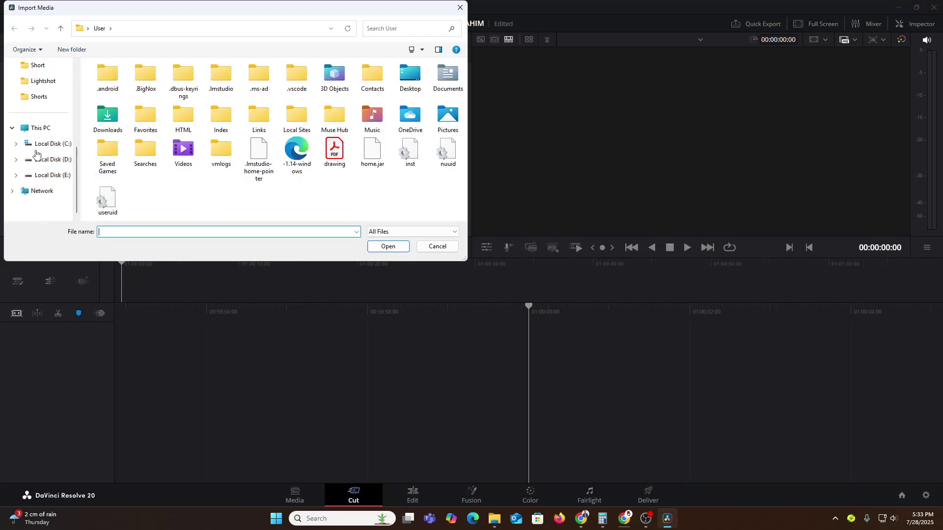
left_click(47, 175)
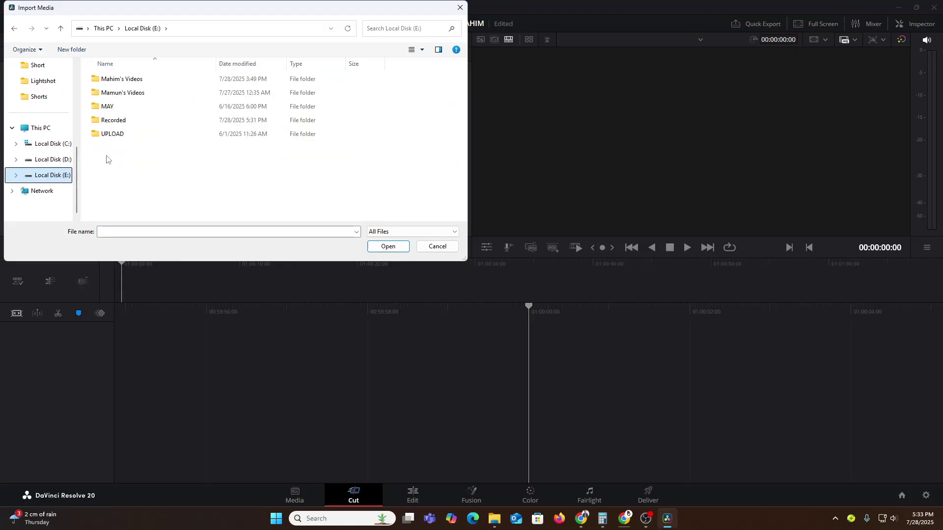
left_click(114, 81)
double_click(113, 81)
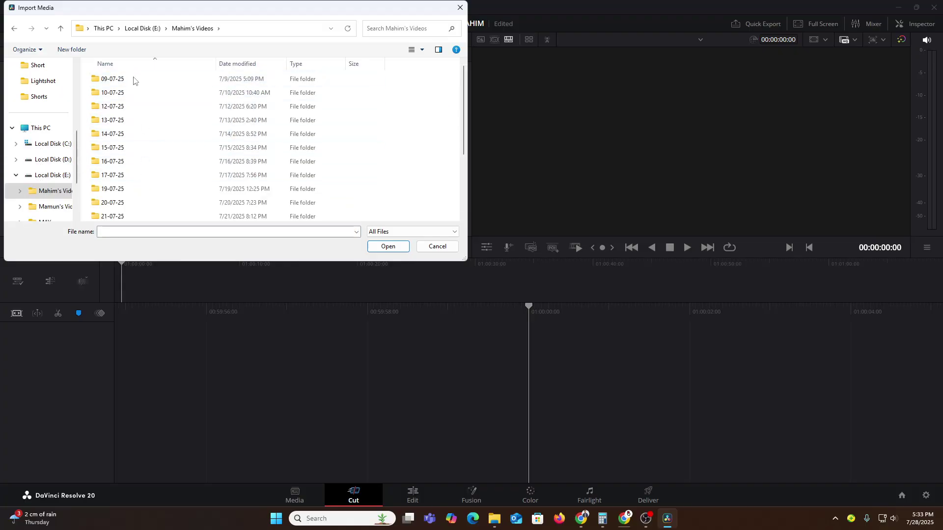
double_click(120, 80)
double_click(111, 79)
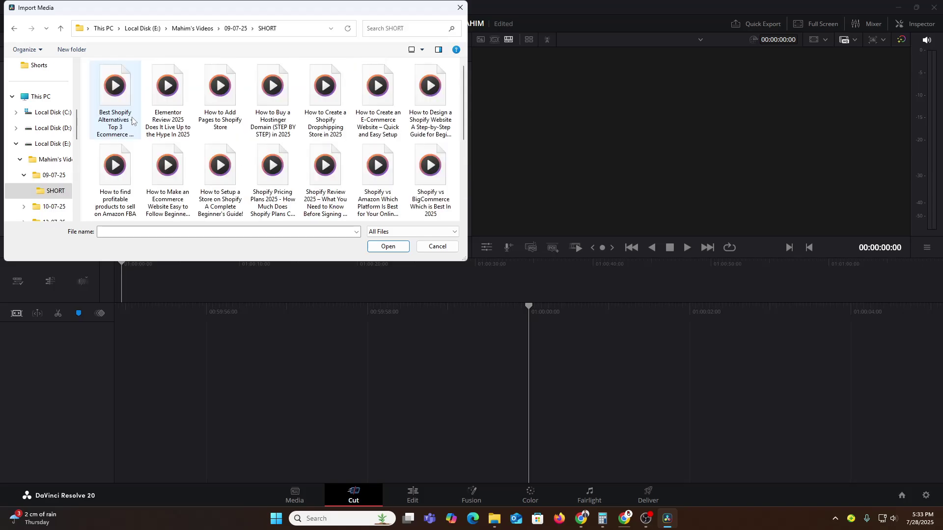
double_click(116, 93)
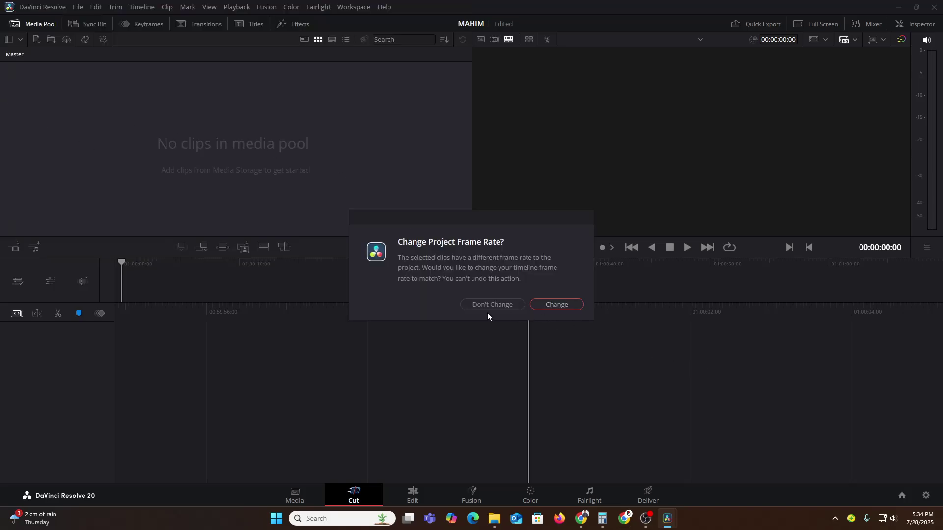
left_click(565, 305)
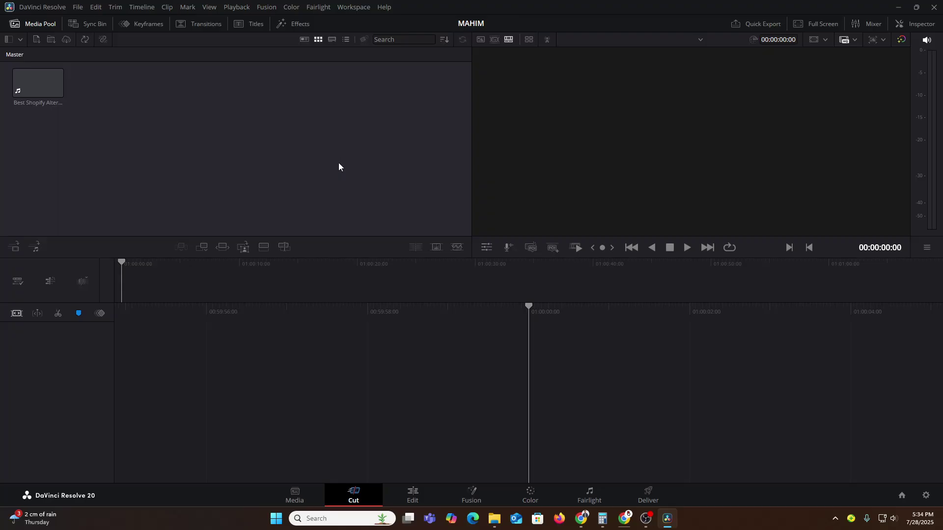
Place the imported clip at the start of a new timeline and set the timeline's zoom to 2.450 on both axes.
left_click_drag(46, 88, 135, 285)
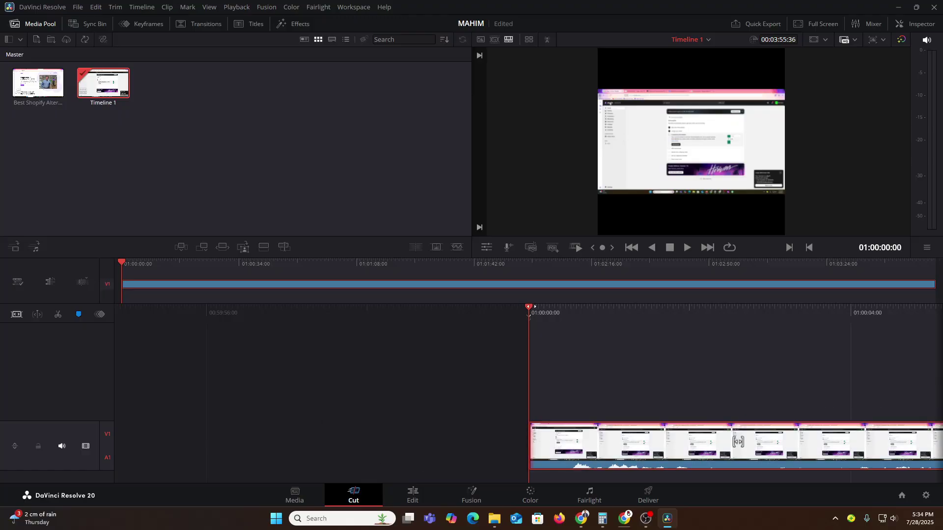
left_click_drag(520, 309, 377, 330)
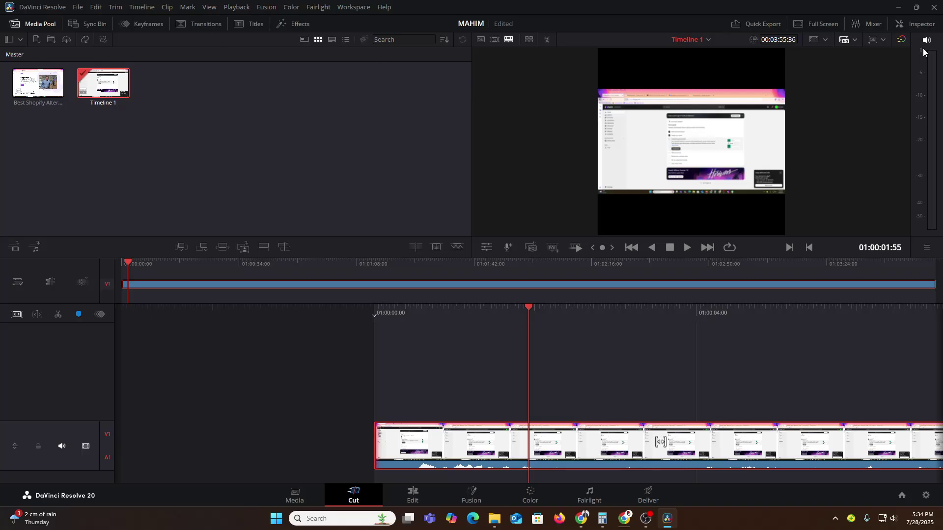
left_click(921, 26)
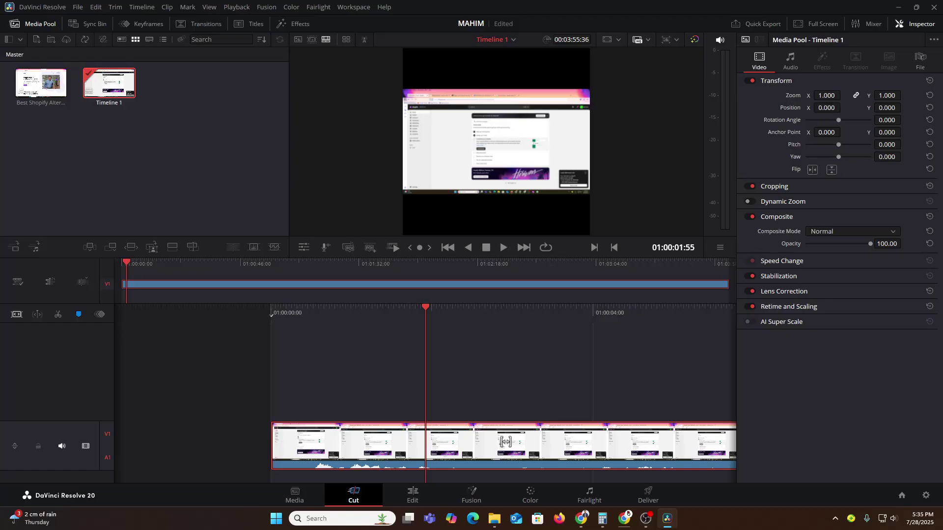
mouse_move(826, 99)
left_mouse_down()
mouse_move(814, 109)
mouse_move(835, 97)
left_mouse_up()
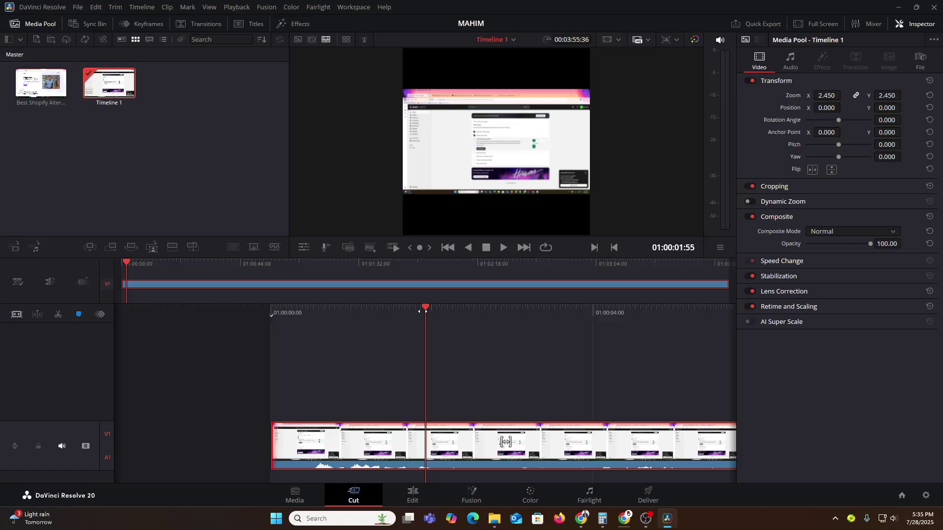
Split the clip at 01:00:00:32 and delete the short opening segment before the cut.
left_click_drag(434, 321, 538, 327)
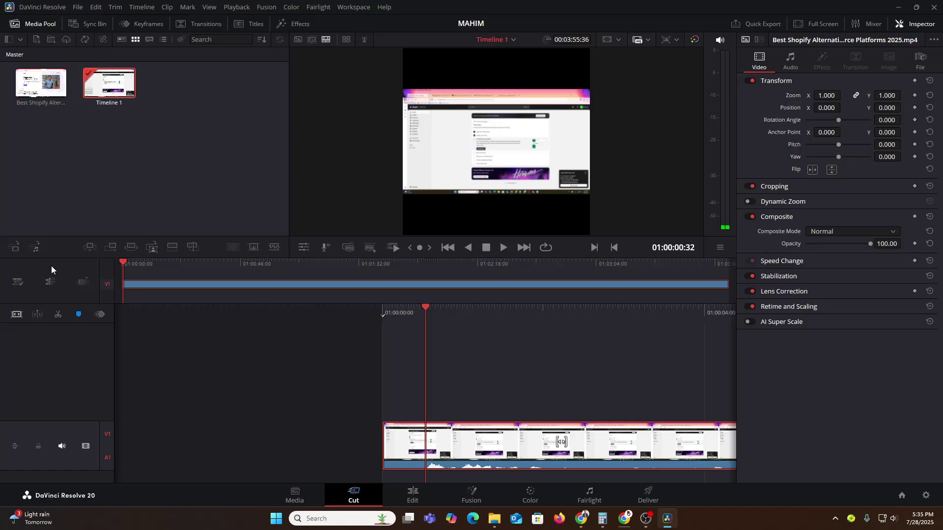
left_click(58, 315)
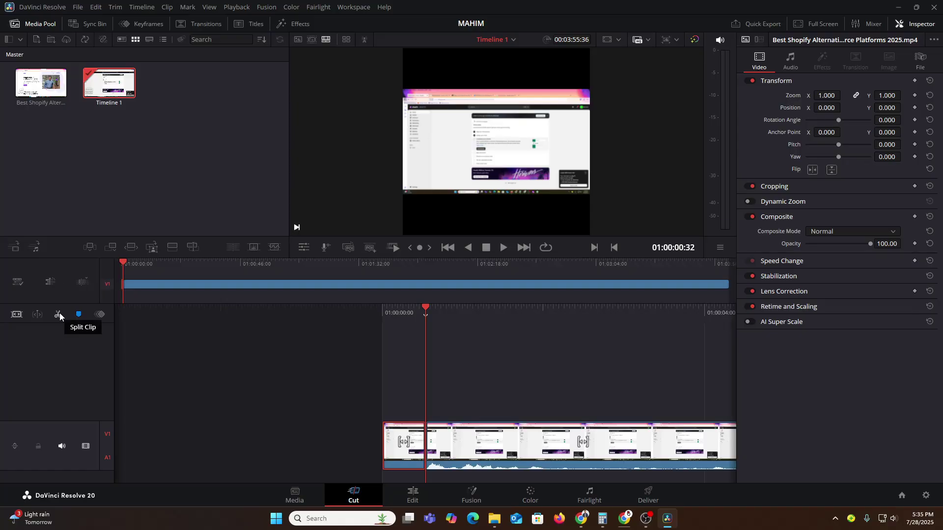
left_click(412, 447)
key("Delete")
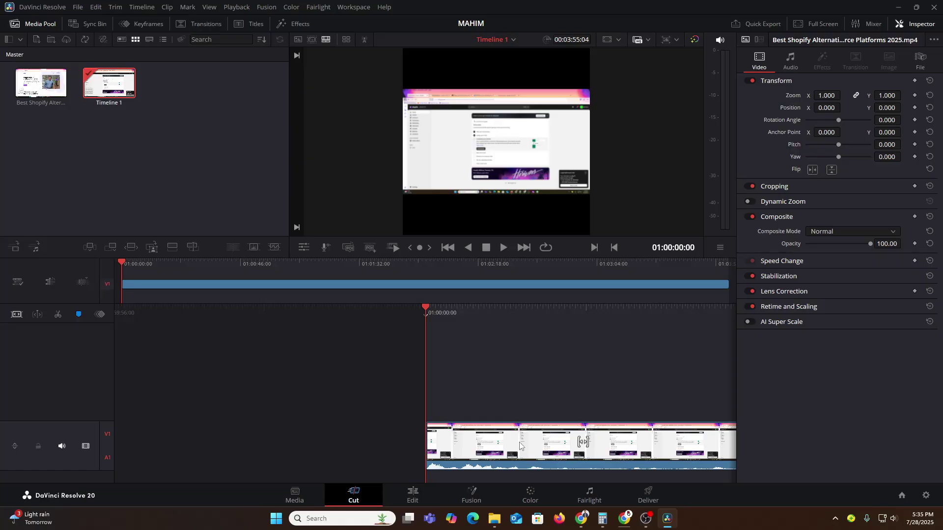
Split the clip at 01:00:08:10 and delete everything after the cut.
left_click(533, 457)
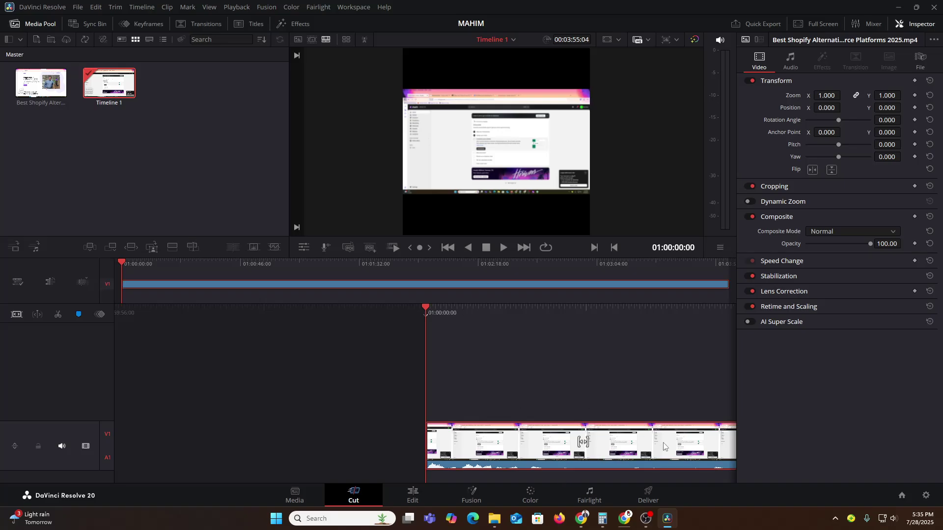
left_click(140, 263)
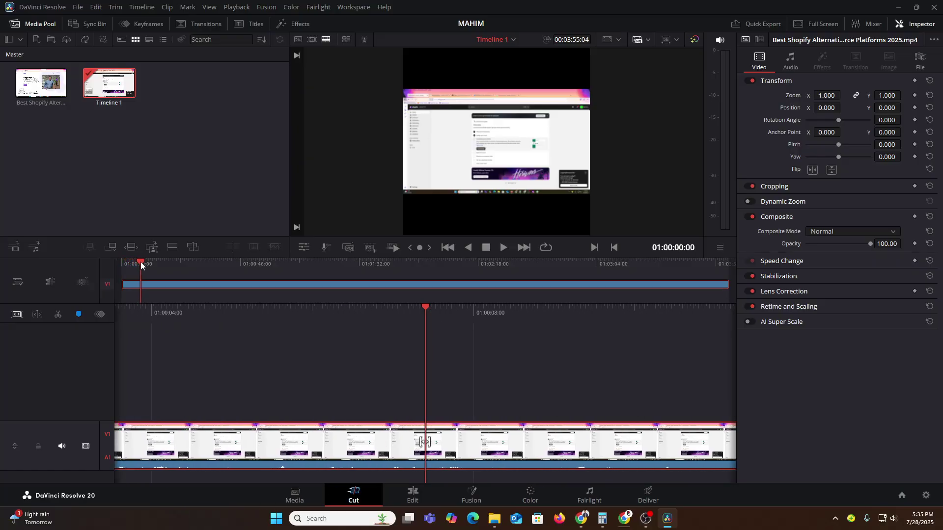
left_click(143, 264)
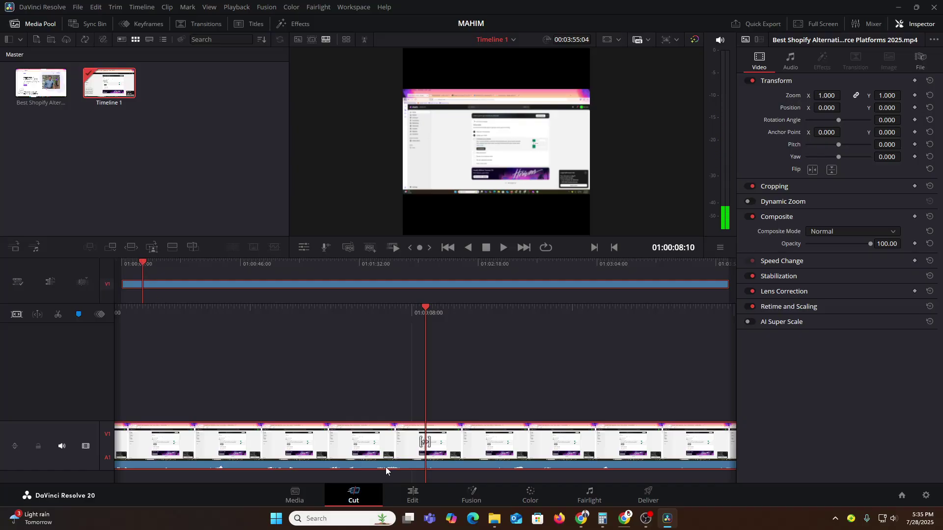
left_click(60, 315)
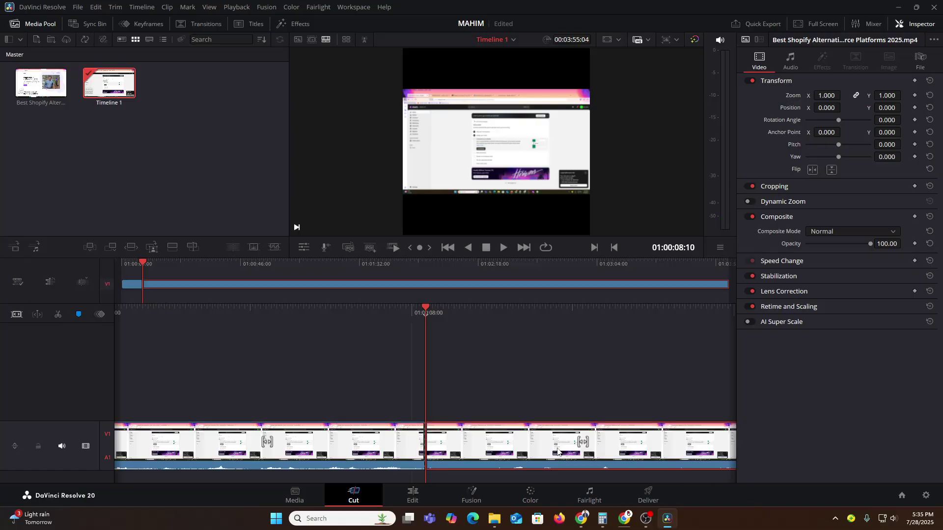
key("Delete")
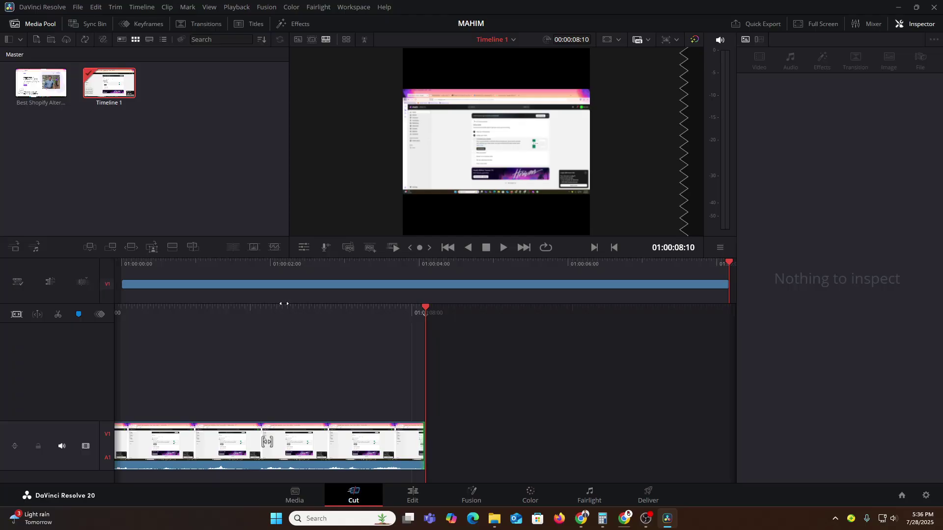
Look over the Fusion, Color, Media and Cut pages for the trimmed timeline.
left_click(479, 497)
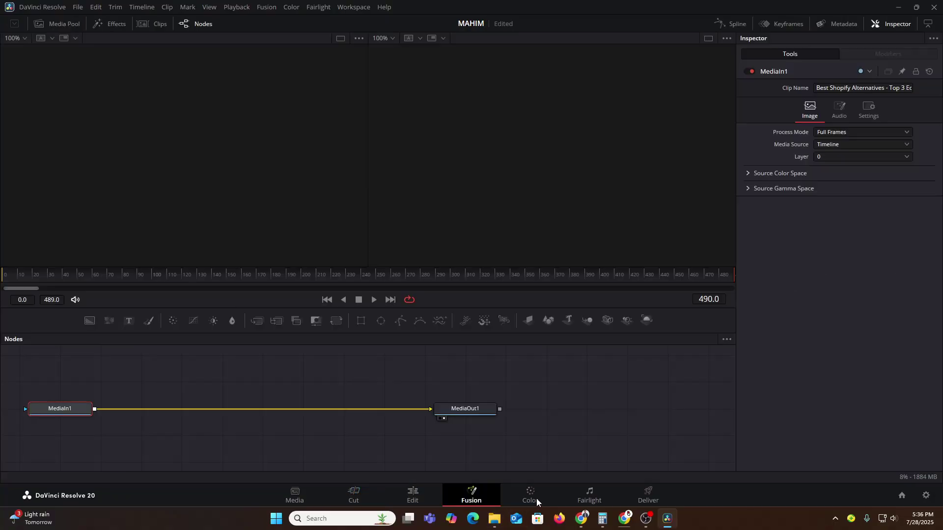
left_click(535, 493)
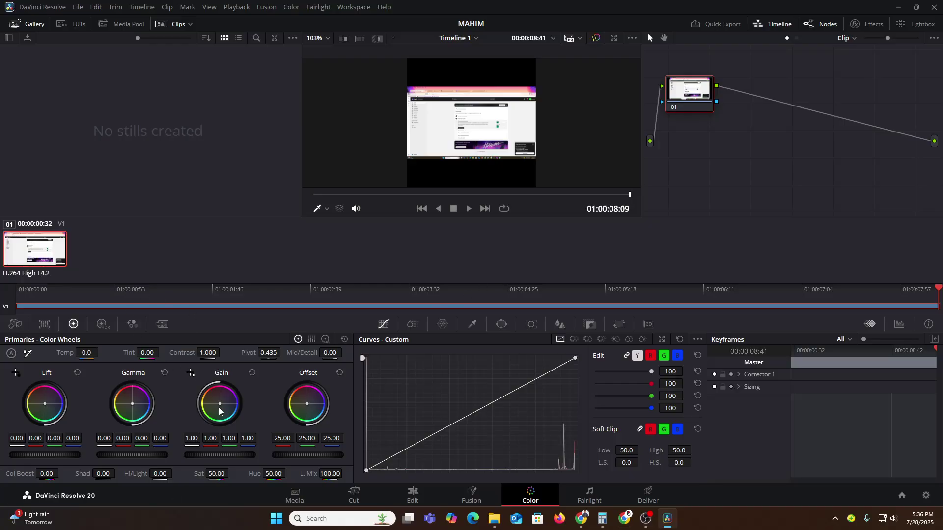
left_click(290, 496)
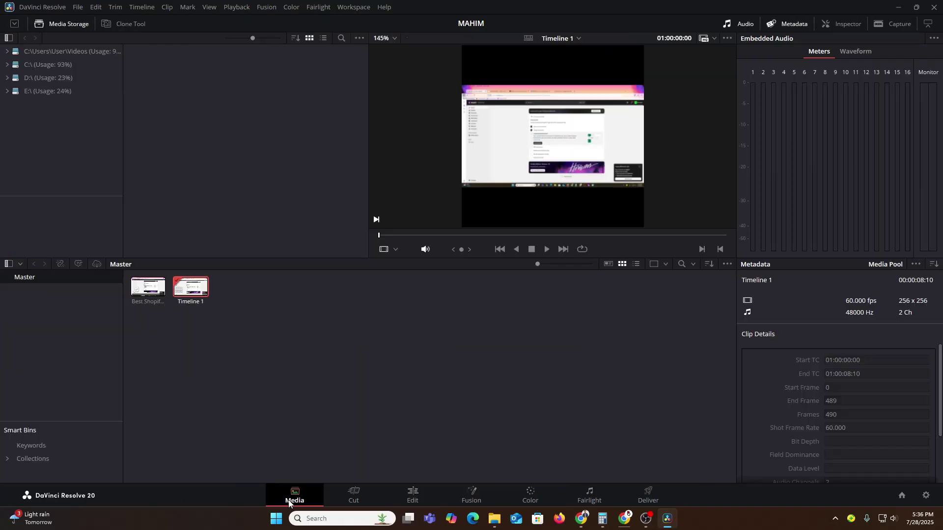
left_click(352, 496)
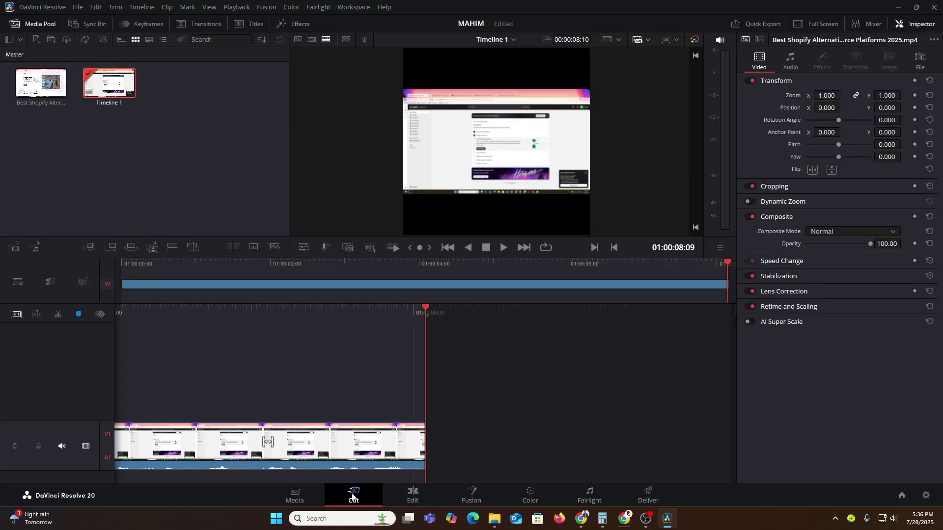
left_click(314, 495)
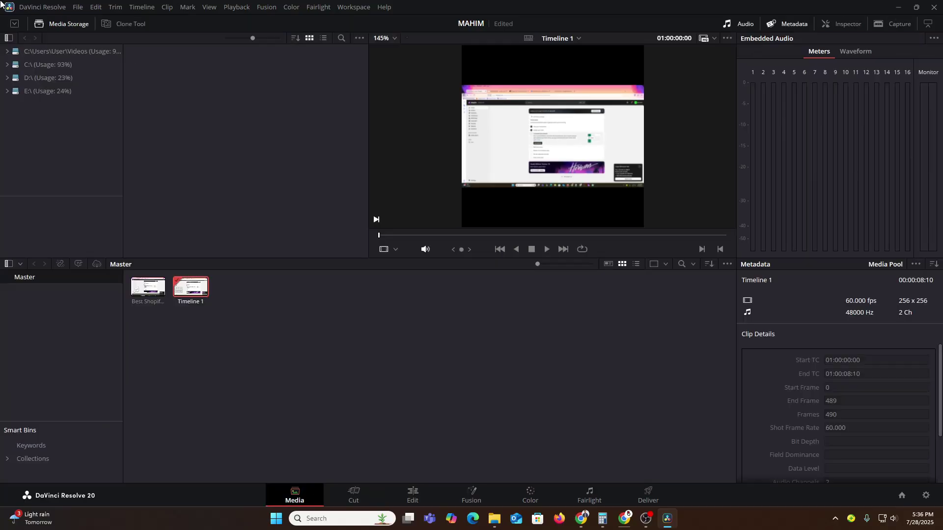
left_click(78, 8)
mouse_move(124, 160)
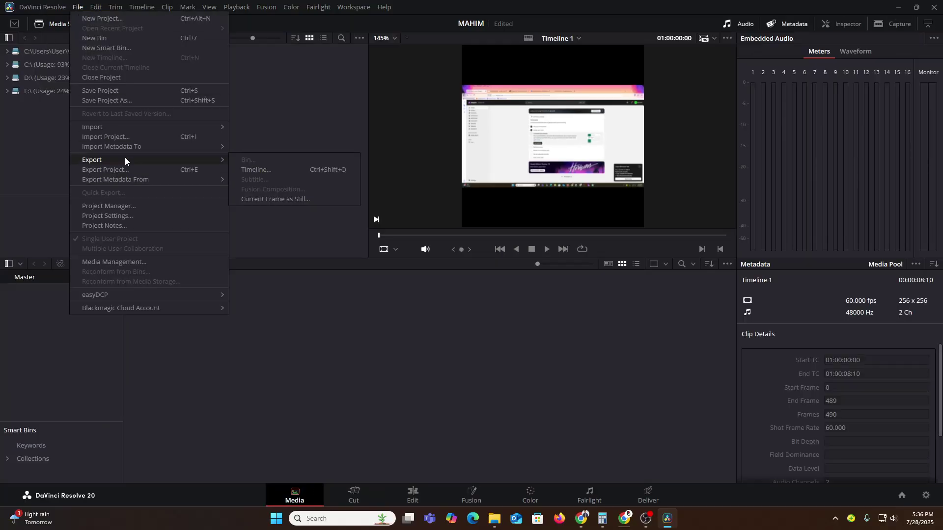
left_click(264, 173)
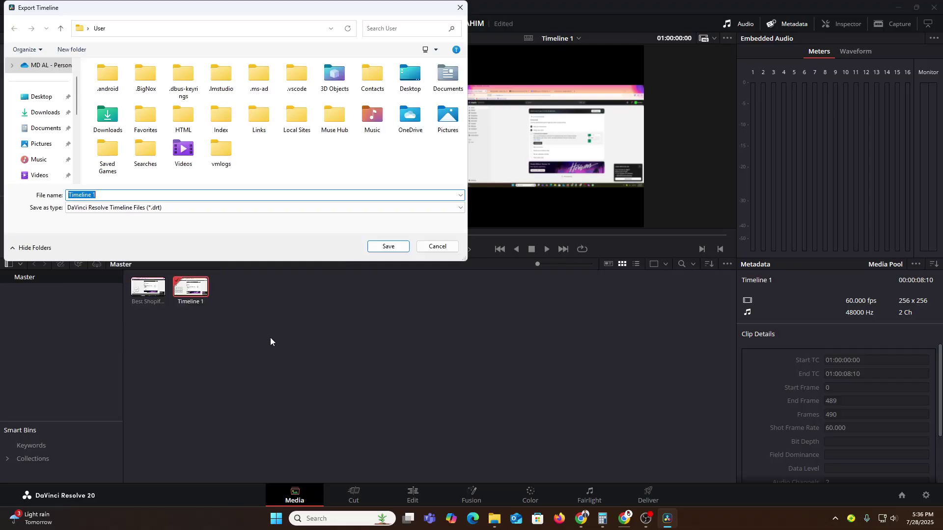
left_click(464, 7)
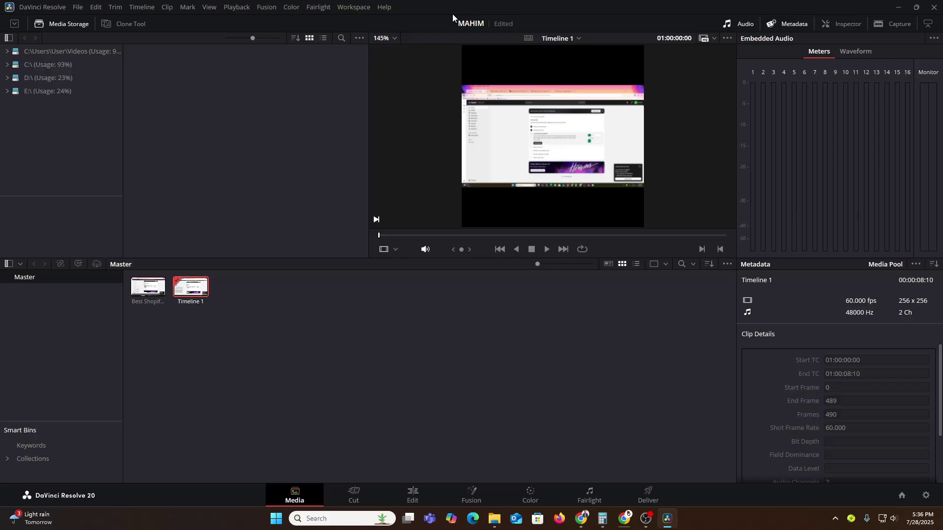
left_click(74, 8)
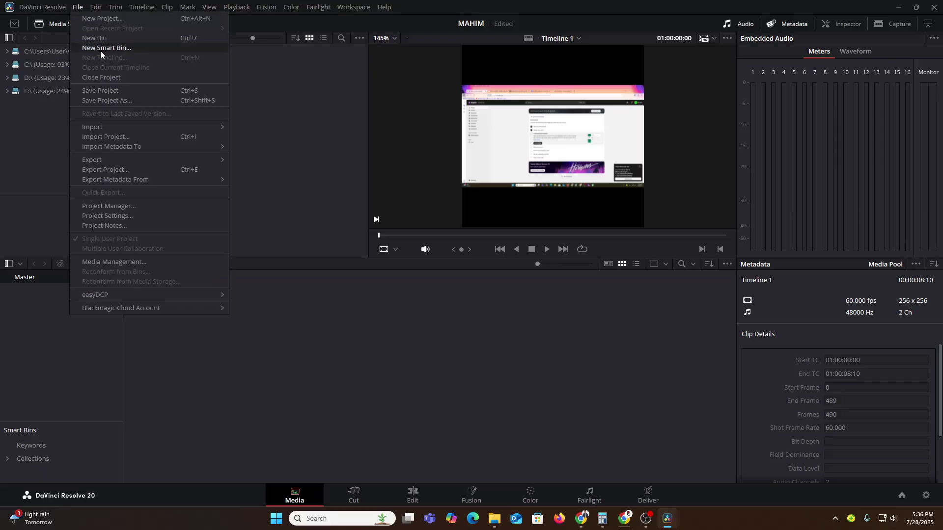
left_click(126, 169)
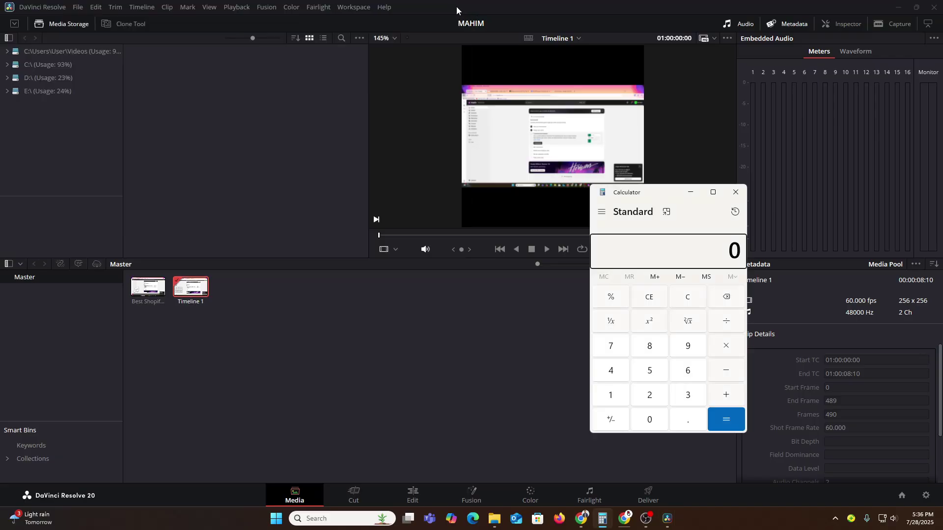
left_click(461, 8)
left_click(43, 7)
left_click(45, 9)
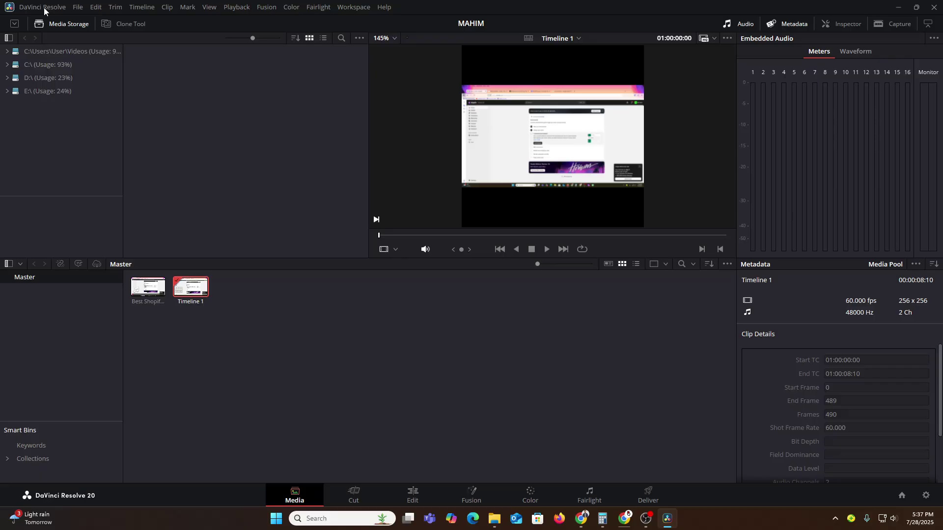
Open the Deliver page and set the render's file name to My FISRT YOUTUBE VIDEO.
left_click(413, 495)
left_click(644, 496)
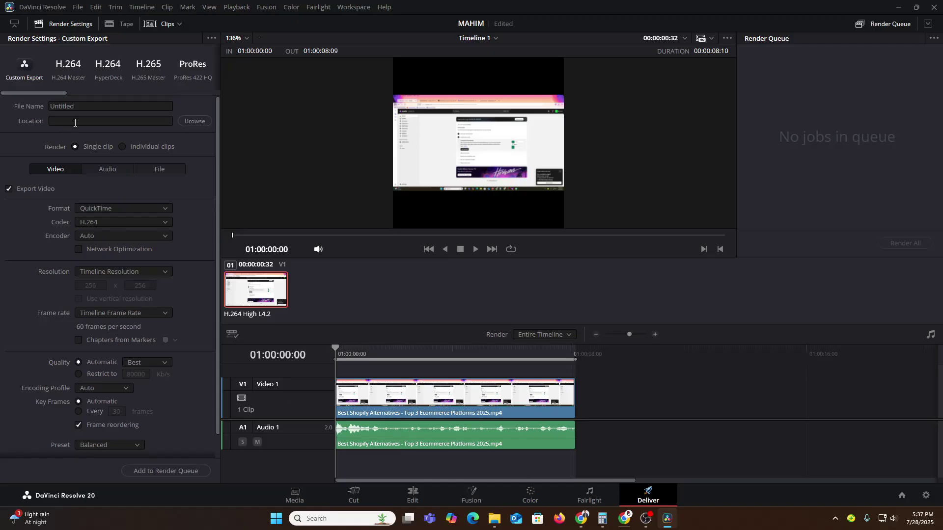
left_click(88, 109)
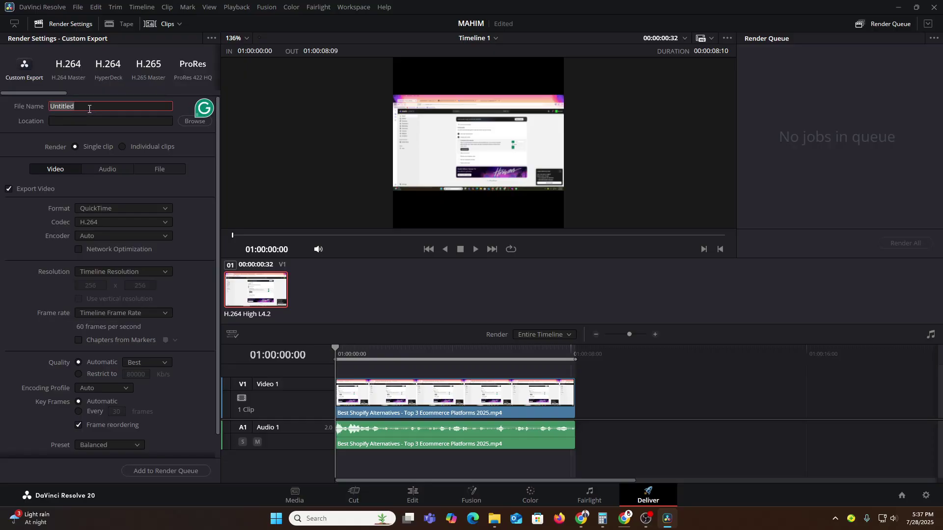
type("My FISRT YOUTUBE VIDEO")
Add the timeline to the render queue with the Videos folder as its save location.
scroll(113, 307, "down", 1)
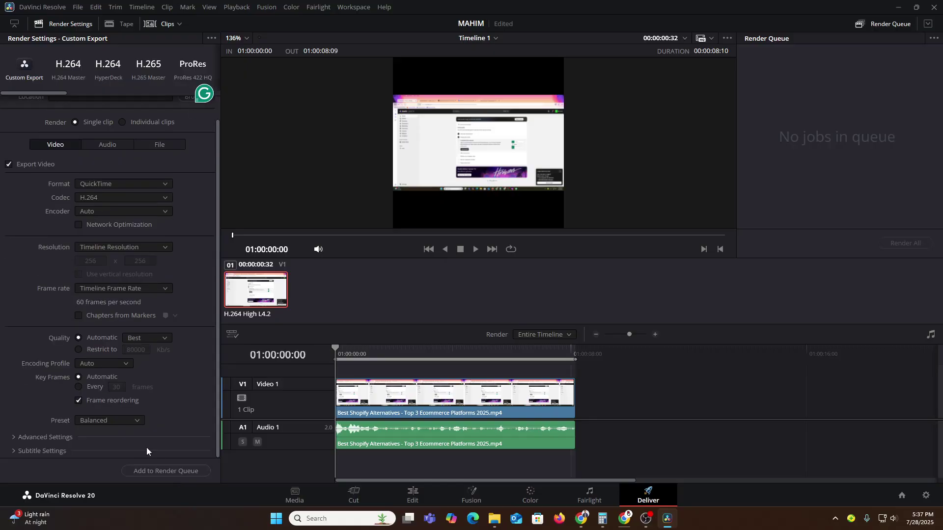
left_click(162, 470)
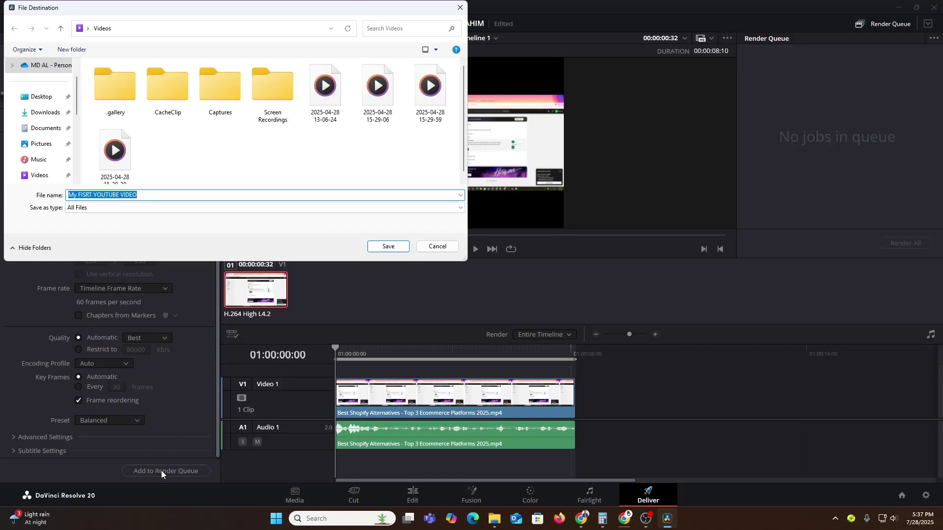
left_click(388, 246)
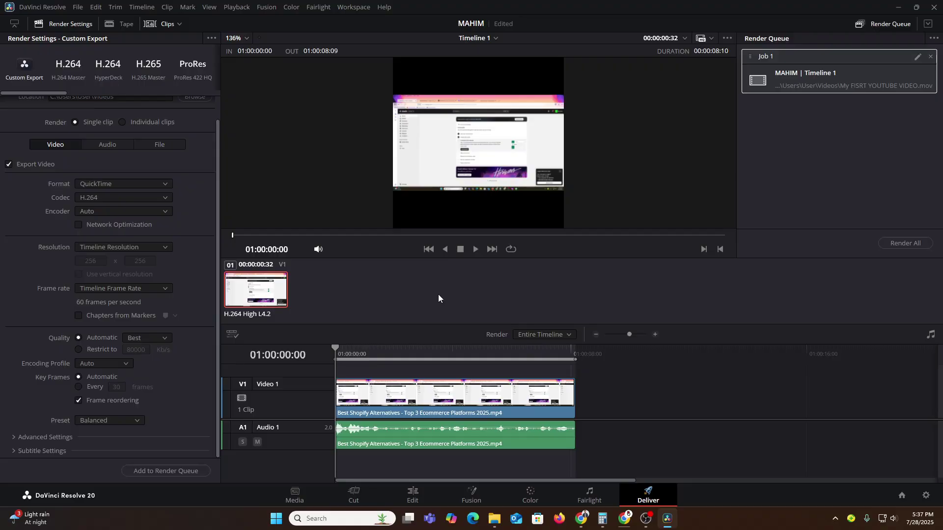